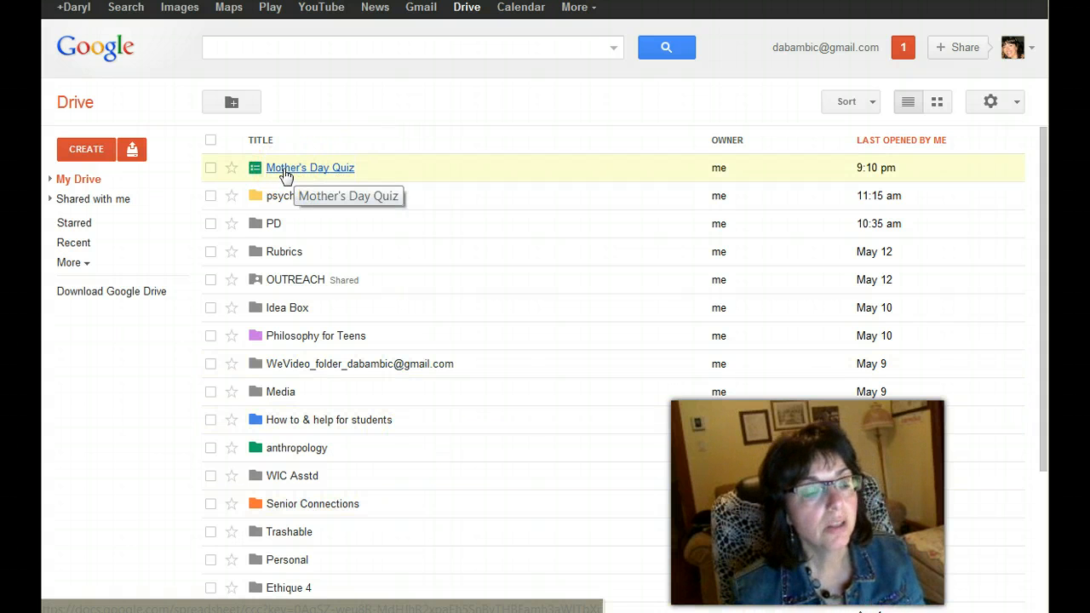
# Open the Mother's Day Quiz spreadsheet from the Drive file list and look over the submitted answers.
pyautogui.click(285, 171)
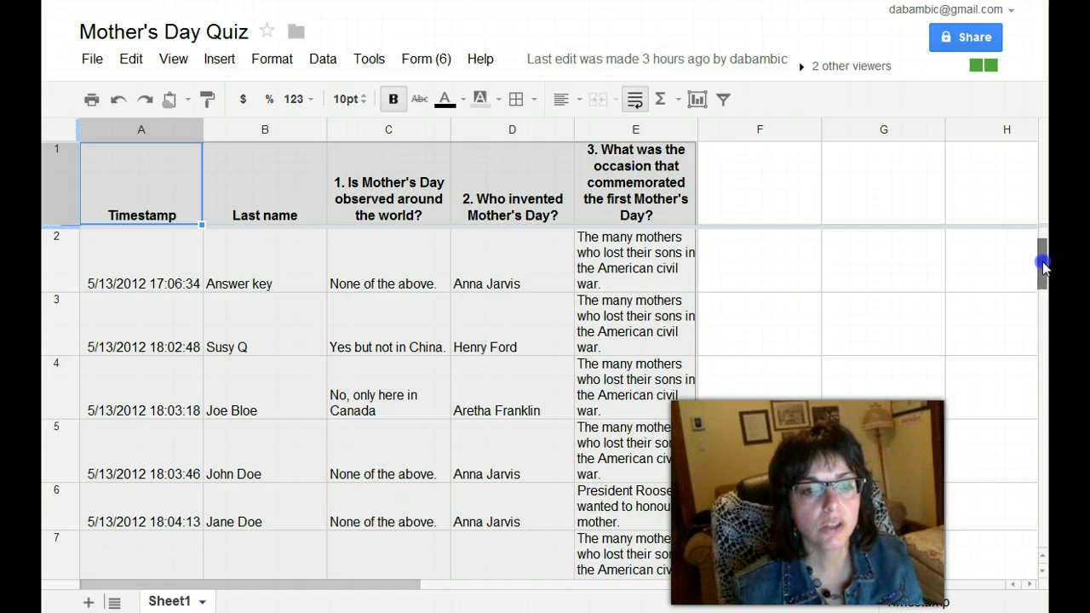
pyautogui.moveTo(1042, 252)
pyautogui.mouseDown()
pyautogui.moveTo(1041, 284)
pyautogui.moveTo(1035, 258)
pyautogui.mouseUp()
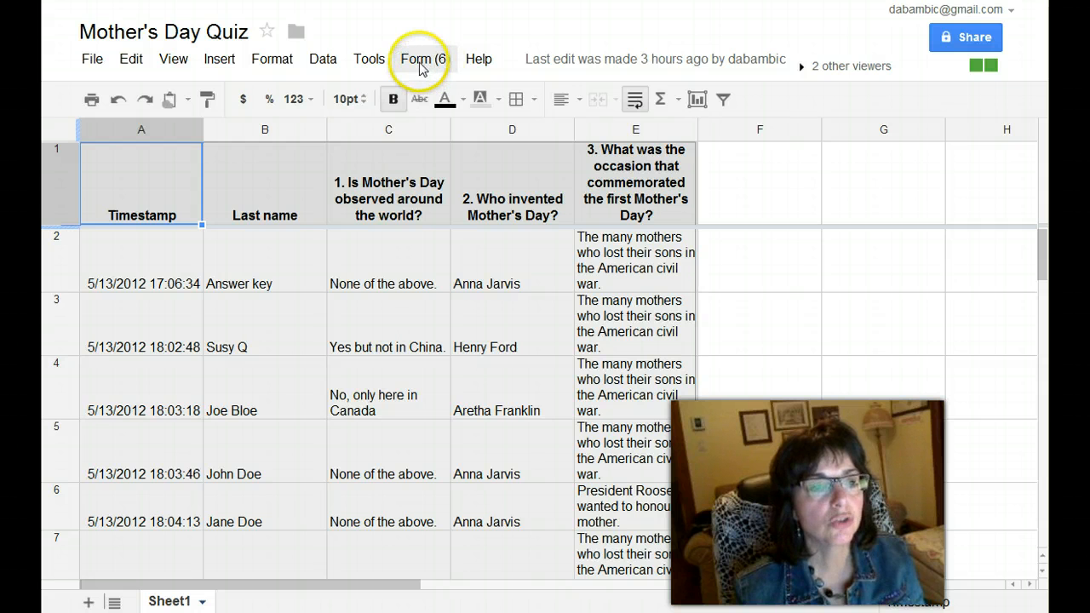
pyautogui.click(420, 64)
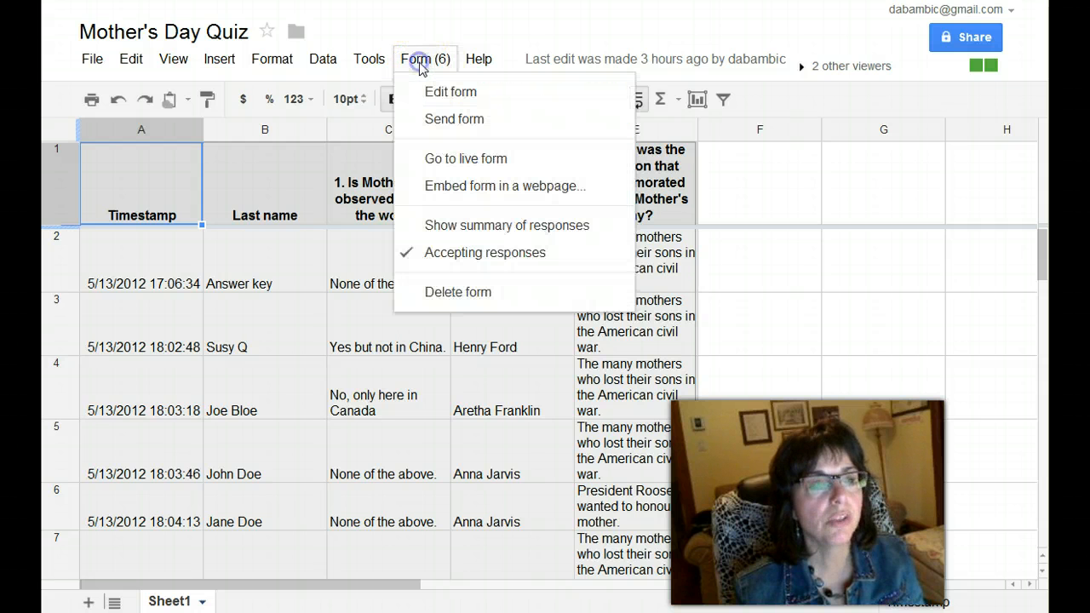
# Search the spreadsheet's Script Gallery for flubaroo.
pyautogui.click(372, 64)
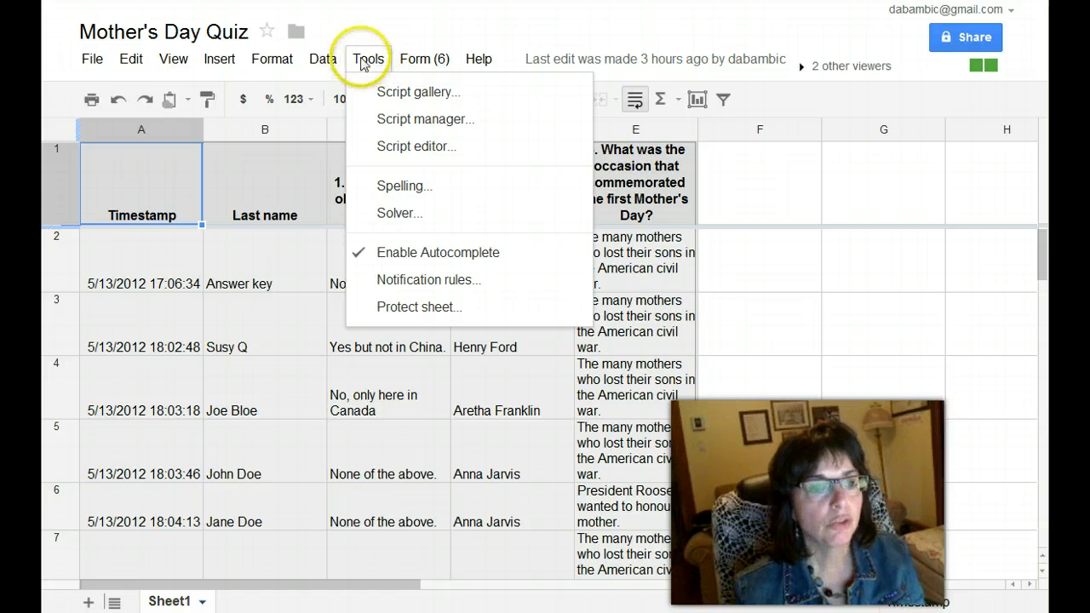
pyautogui.click(388, 93)
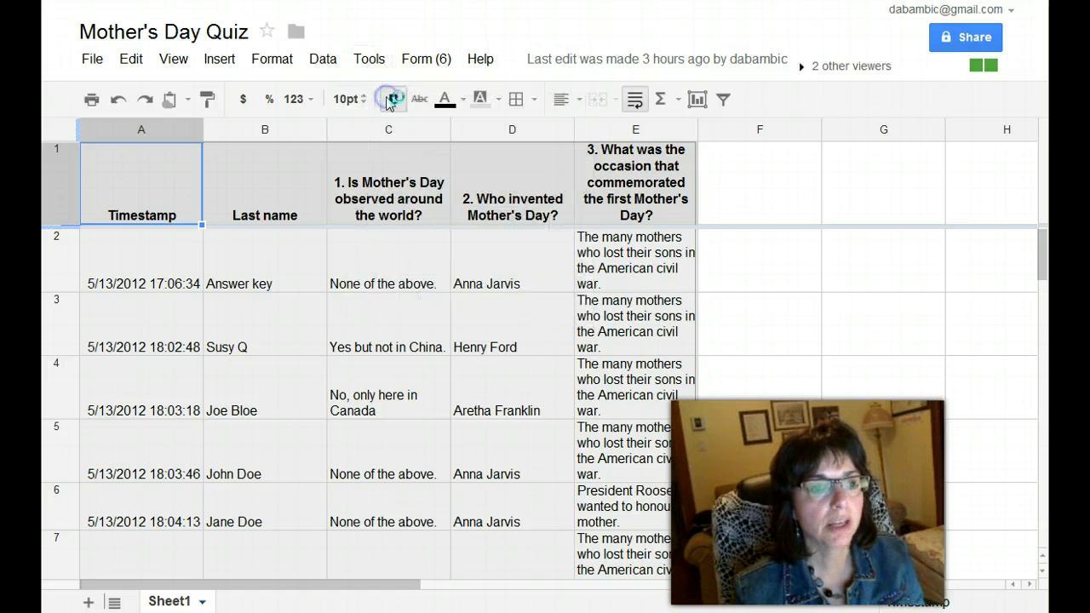
pyautogui.click(432, 101)
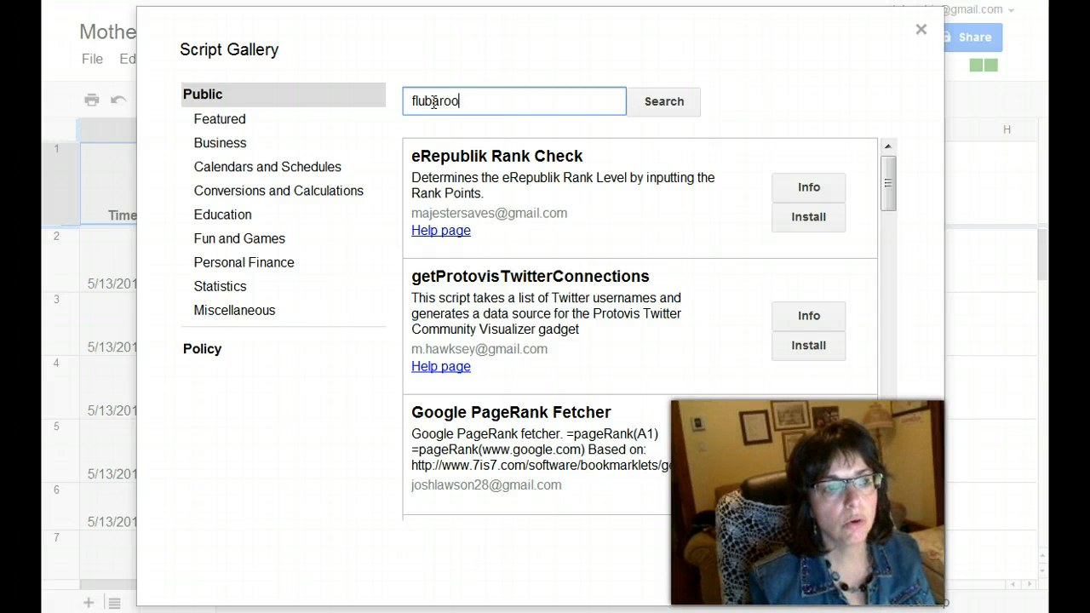
pyautogui.click(682, 100)
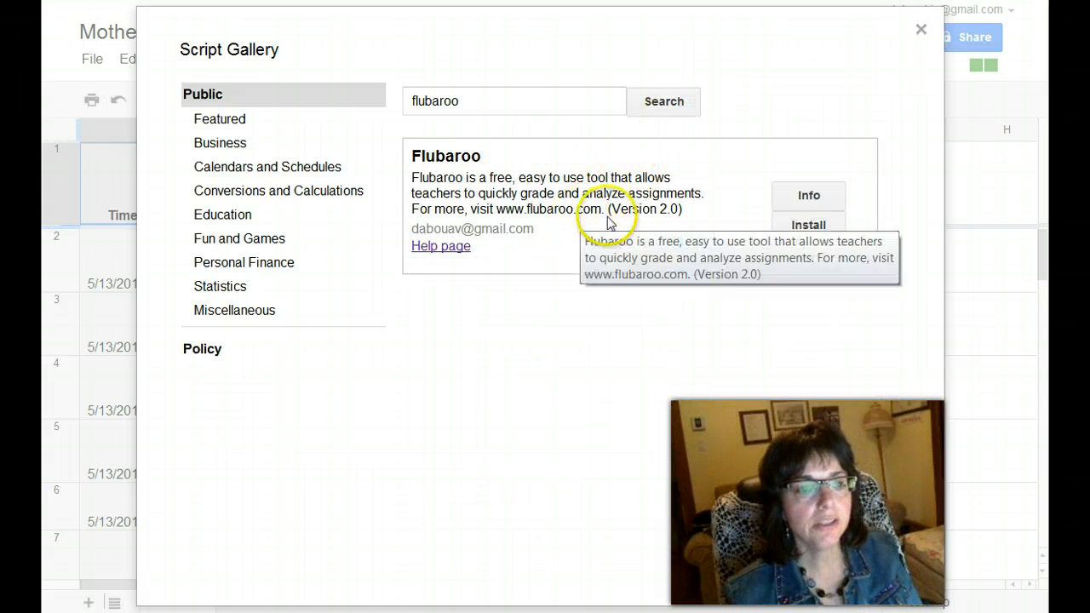
# Install the Flubaroo script, authorize its access, and return to the quiz spreadsheet.
pyautogui.click(816, 226)
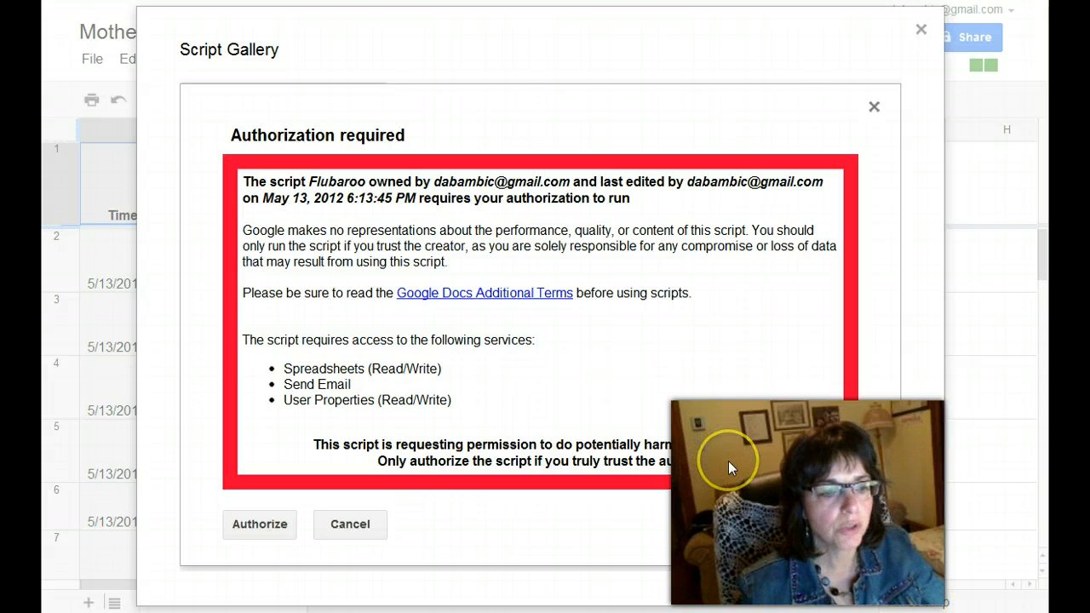
pyautogui.click(265, 526)
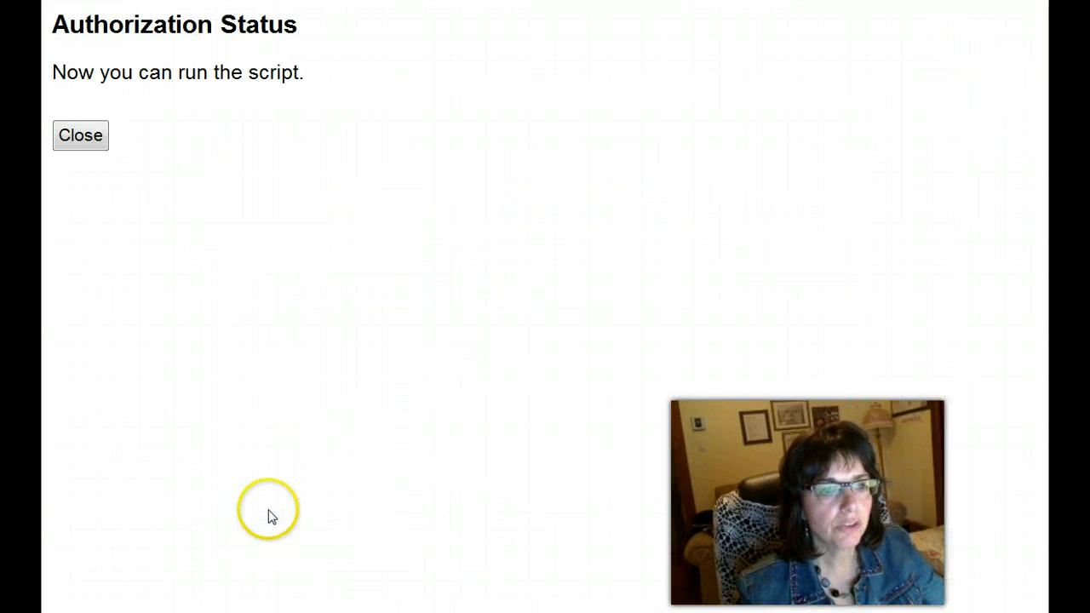
pyautogui.click(77, 136)
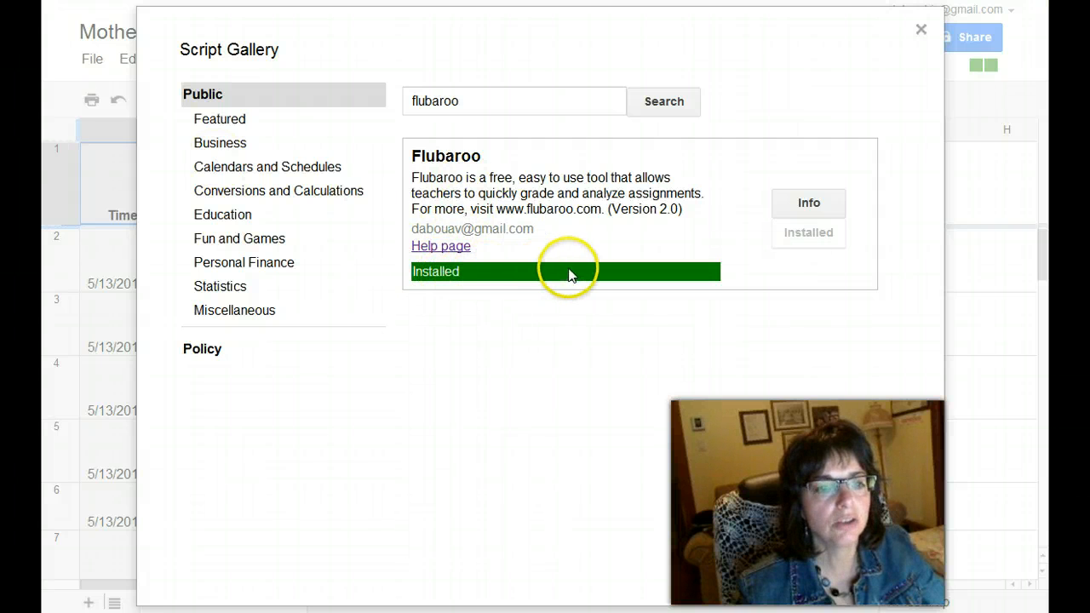
pyautogui.click(921, 30)
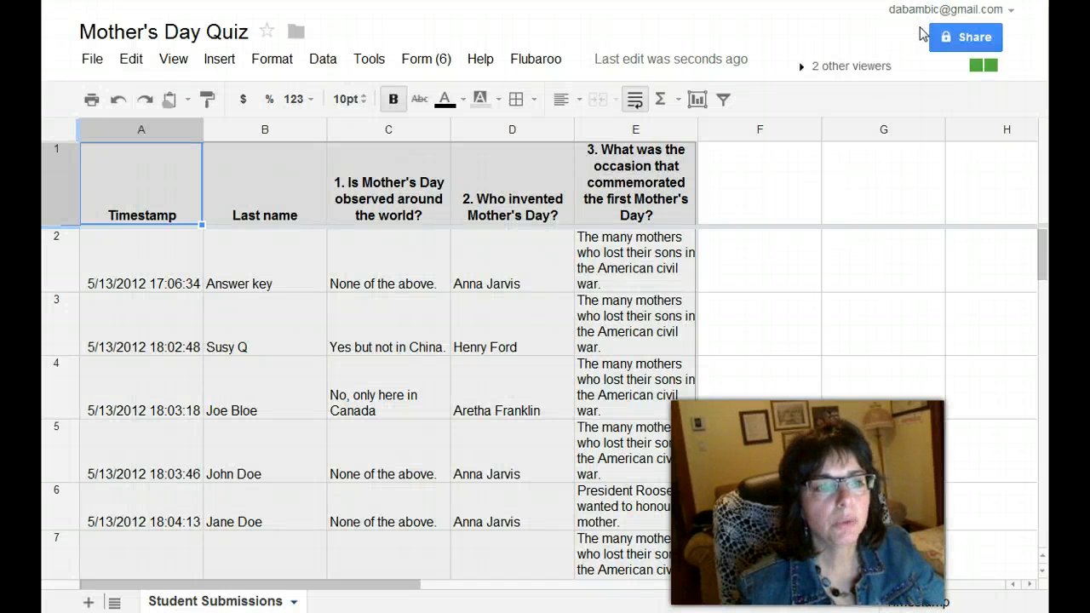
# Start grading the quiz assignment with Flubaroo.
pyautogui.click(537, 64)
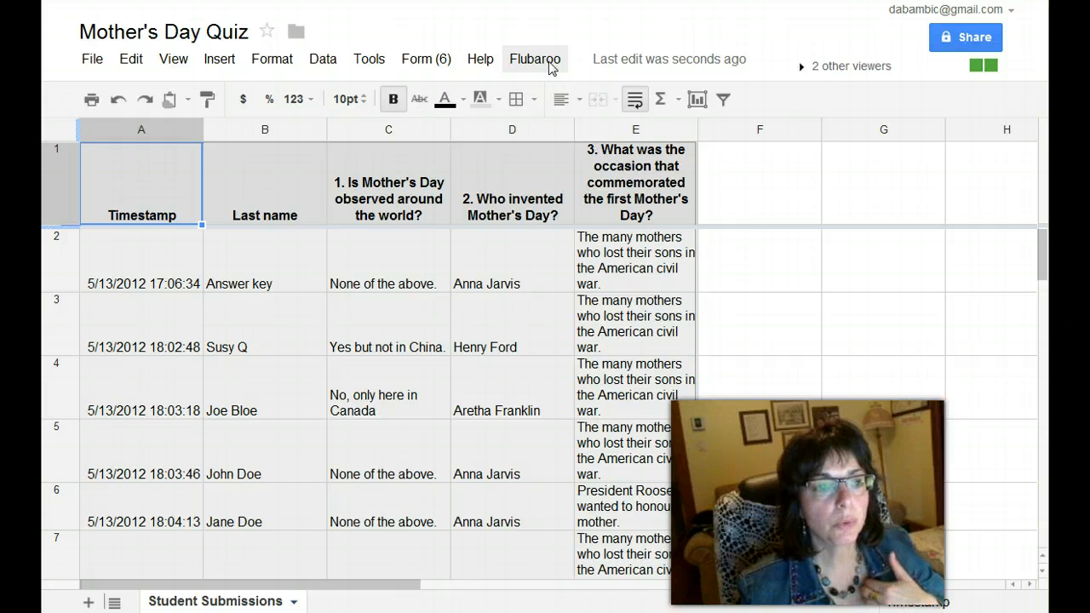
pyautogui.click(549, 64)
pyautogui.click(558, 94)
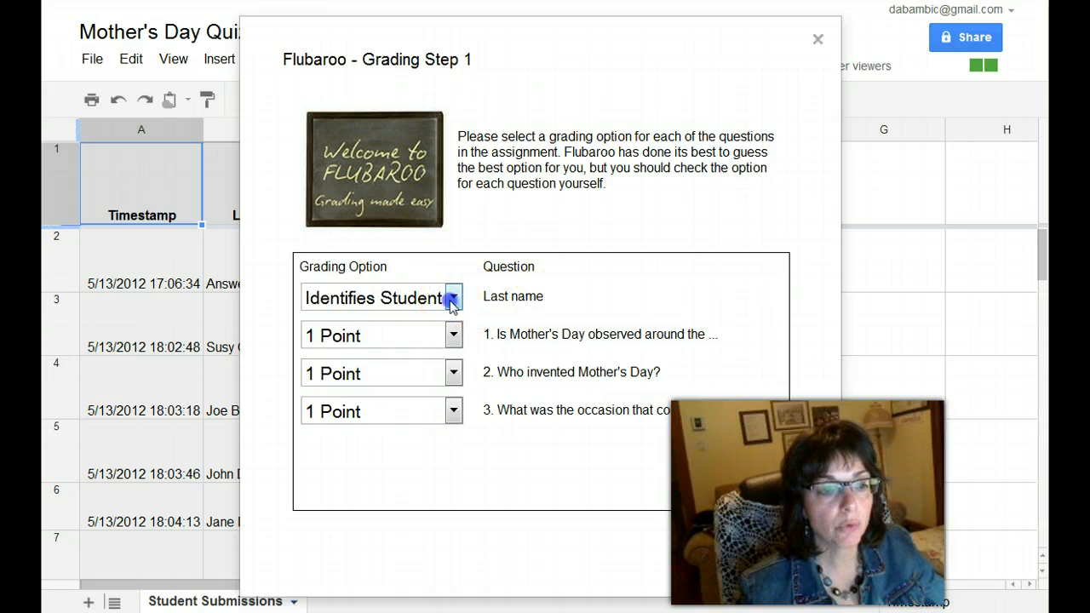
# Set Last name to Identifies Student and question 3 to 1 Point, and continue to the answer key selection.
pyautogui.click(452, 300)
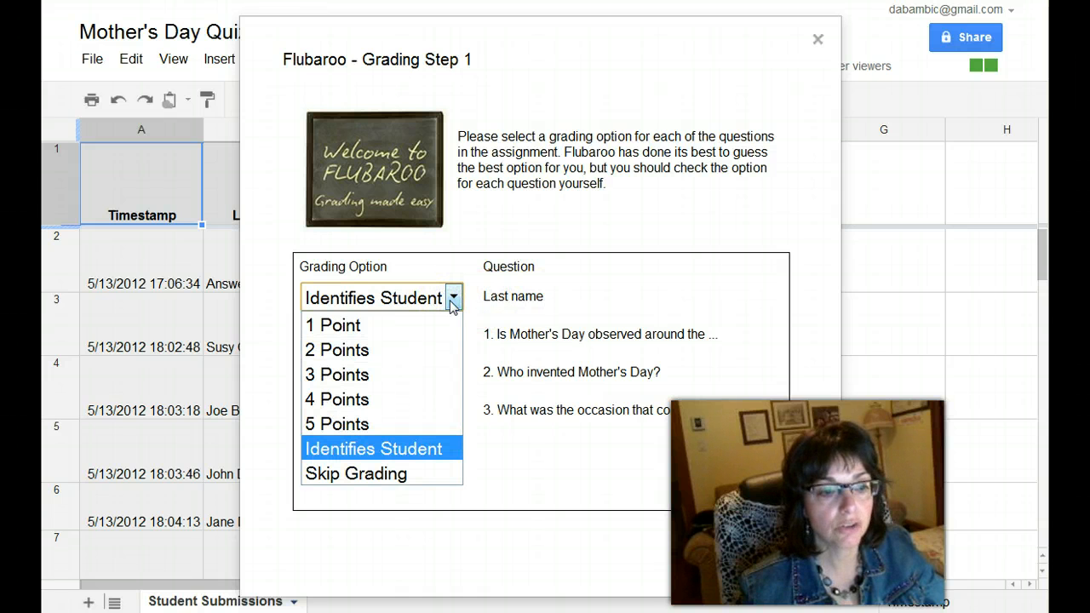
pyautogui.click(369, 452)
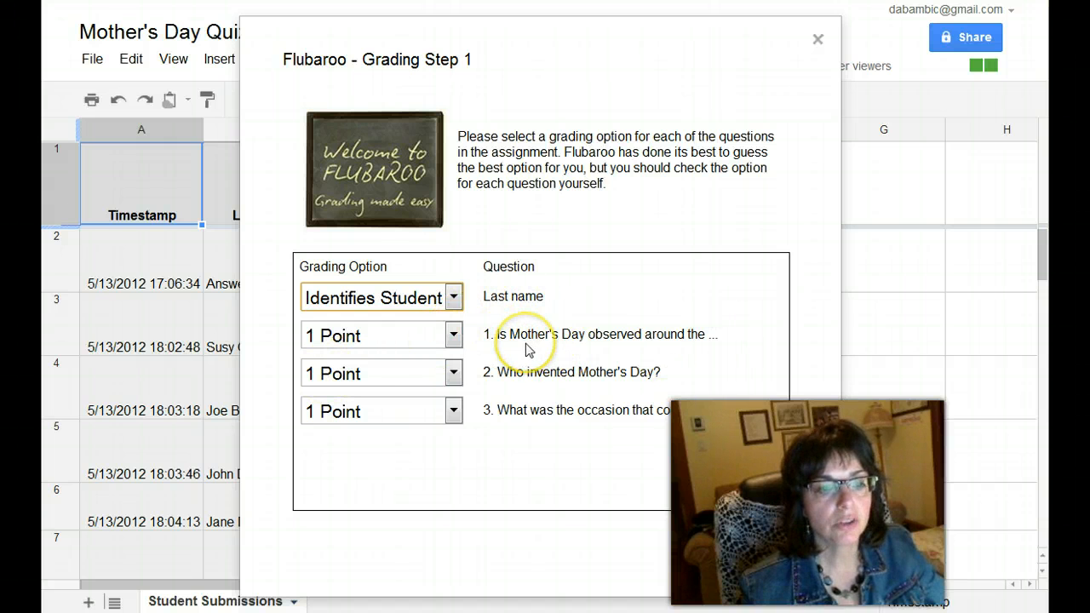
pyautogui.click(454, 413)
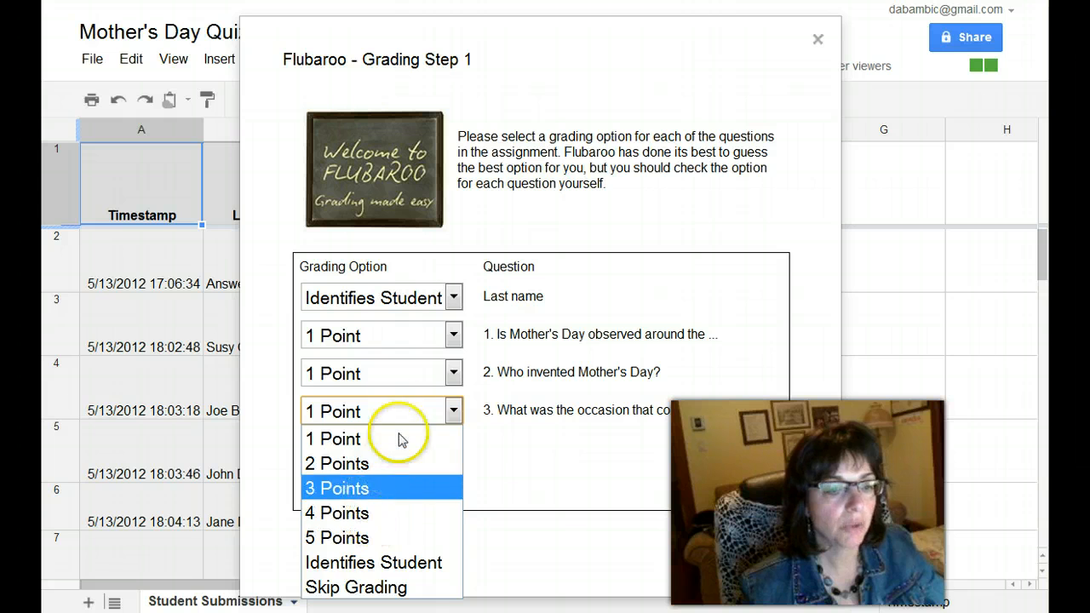
pyautogui.click(389, 409)
pyautogui.click(749, 543)
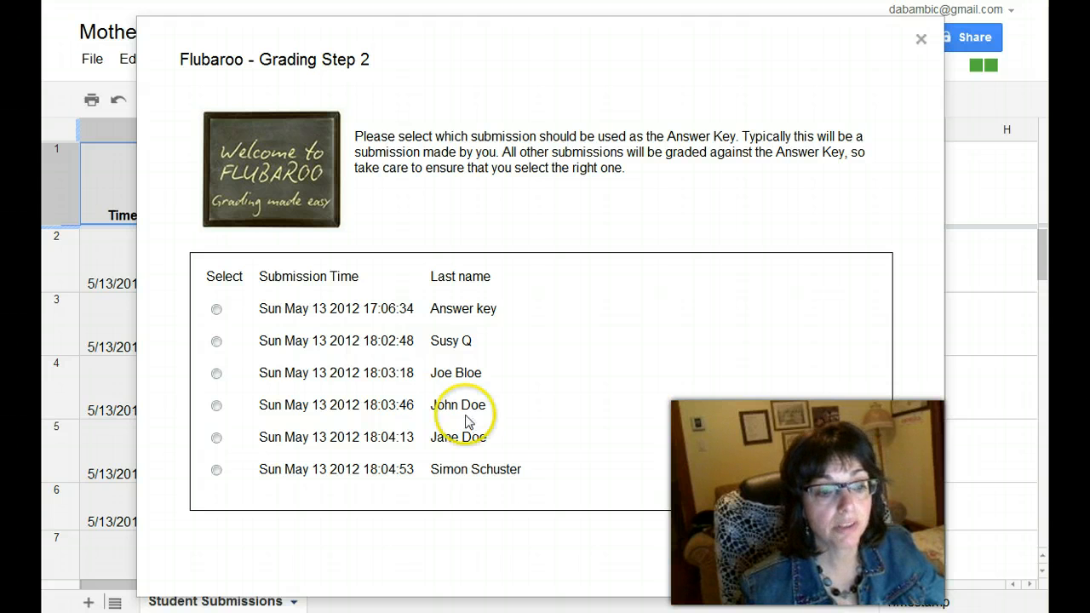
# Use the Answer key submission as the key, run the grading, and dismiss the completion notice.
pyautogui.click(216, 311)
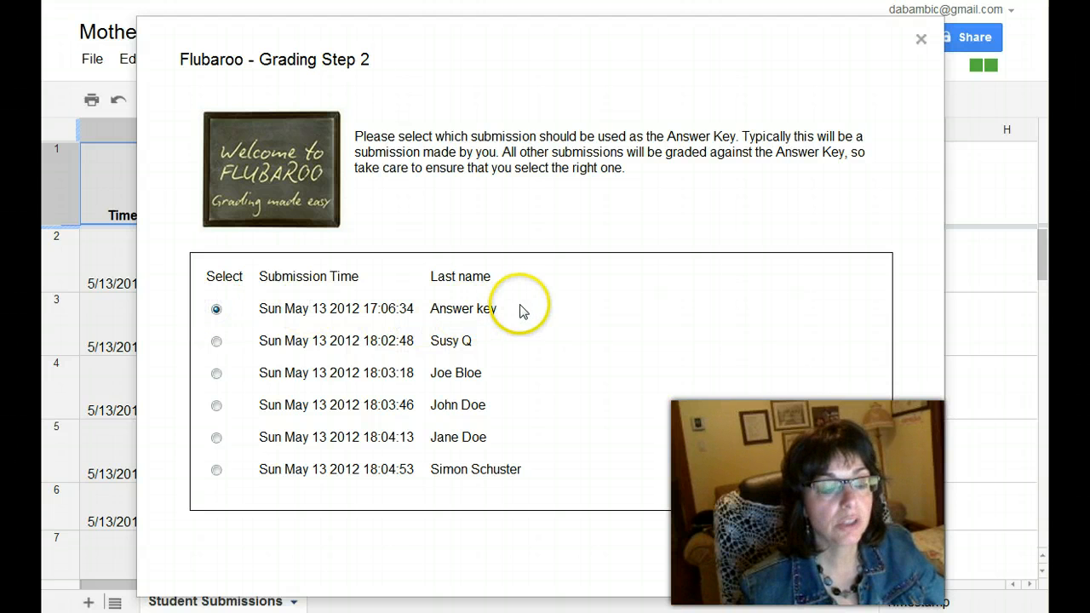
pyautogui.click(846, 540)
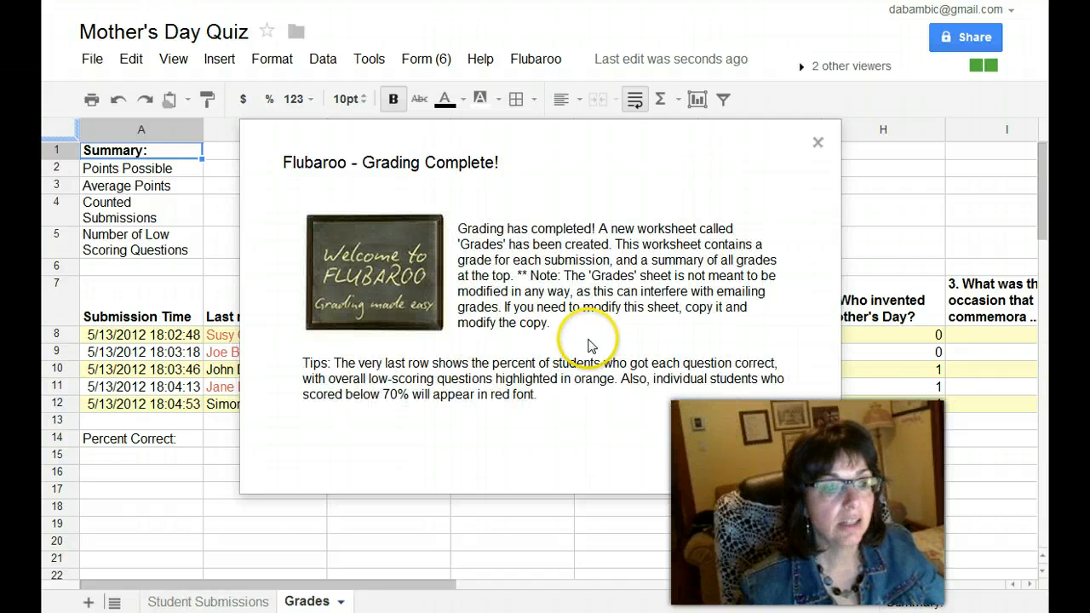
pyautogui.click(627, 414)
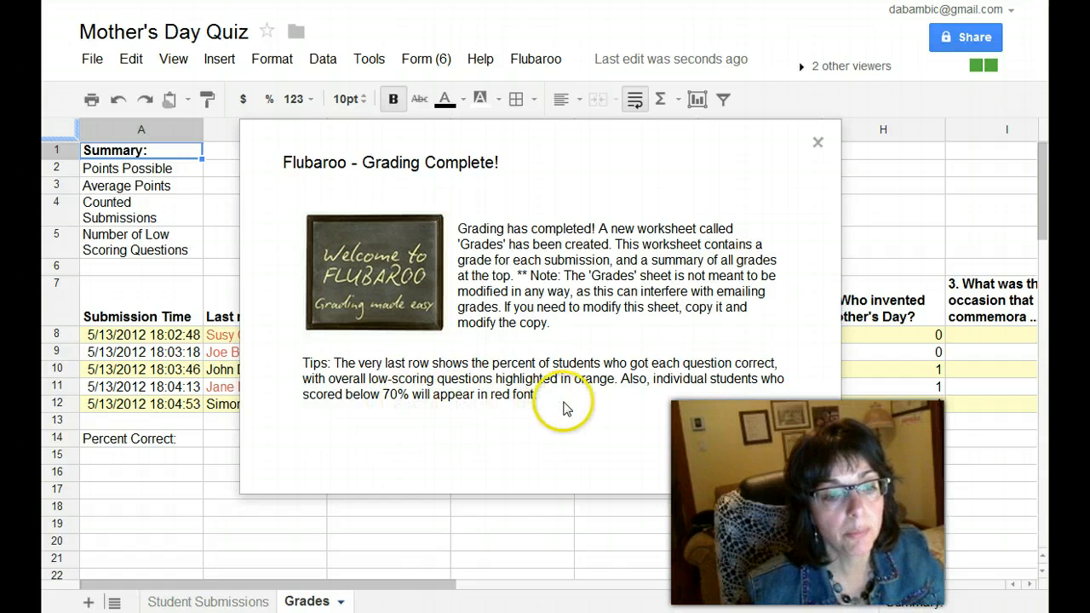
pyautogui.click(747, 431)
# Examine the Grades sheet's summary, each student's points and percent, the per-question scores, and the percent-correct row.
pyautogui.scroll(-3, 777, 420)
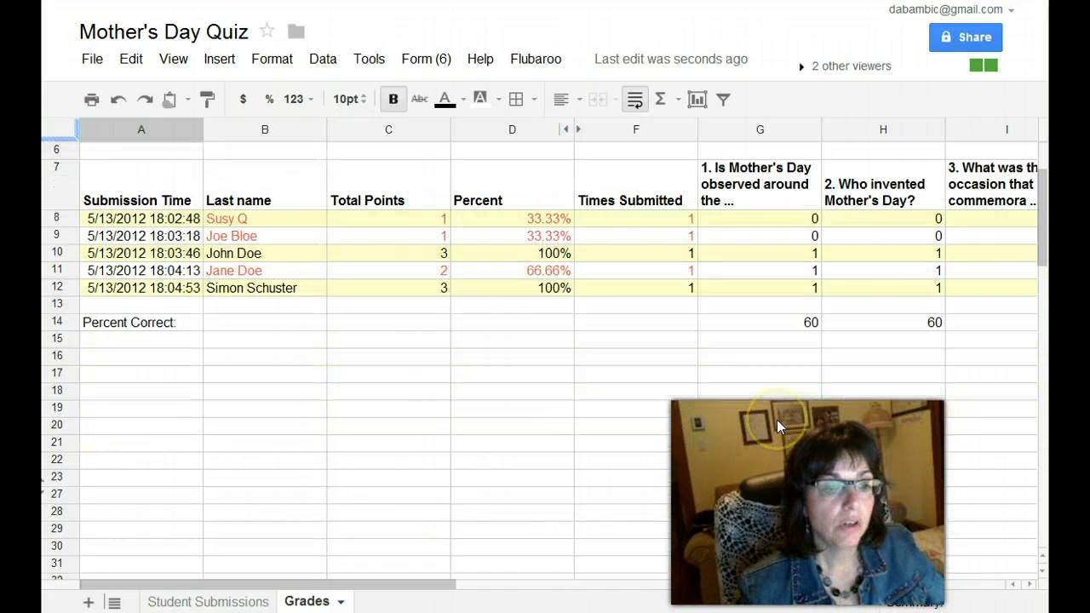
pyautogui.scroll(2, 777, 420)
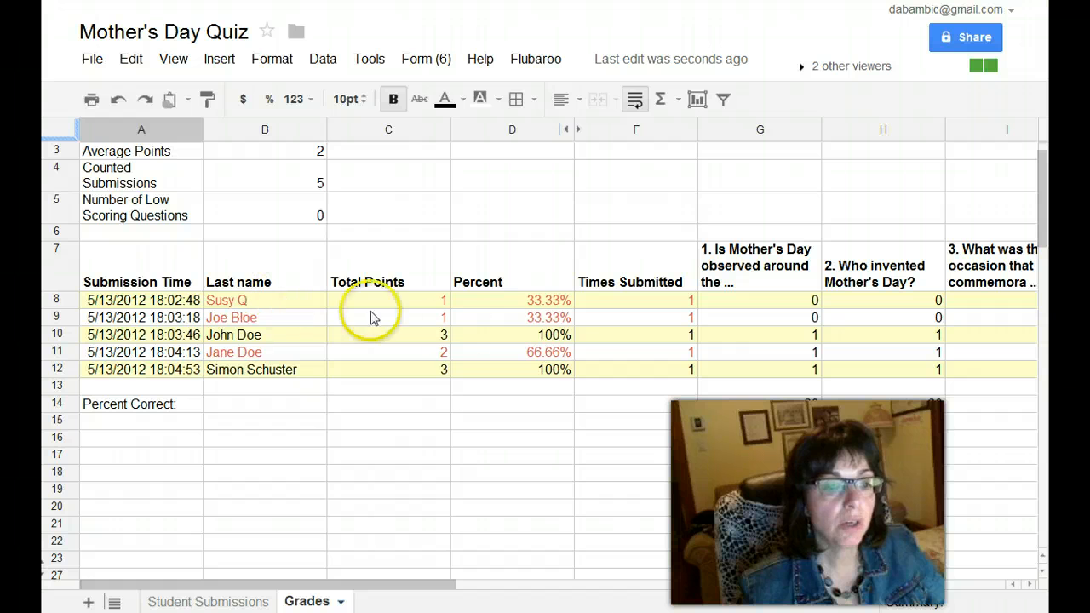
pyautogui.moveTo(451, 586); pyautogui.dragTo(479, 595)
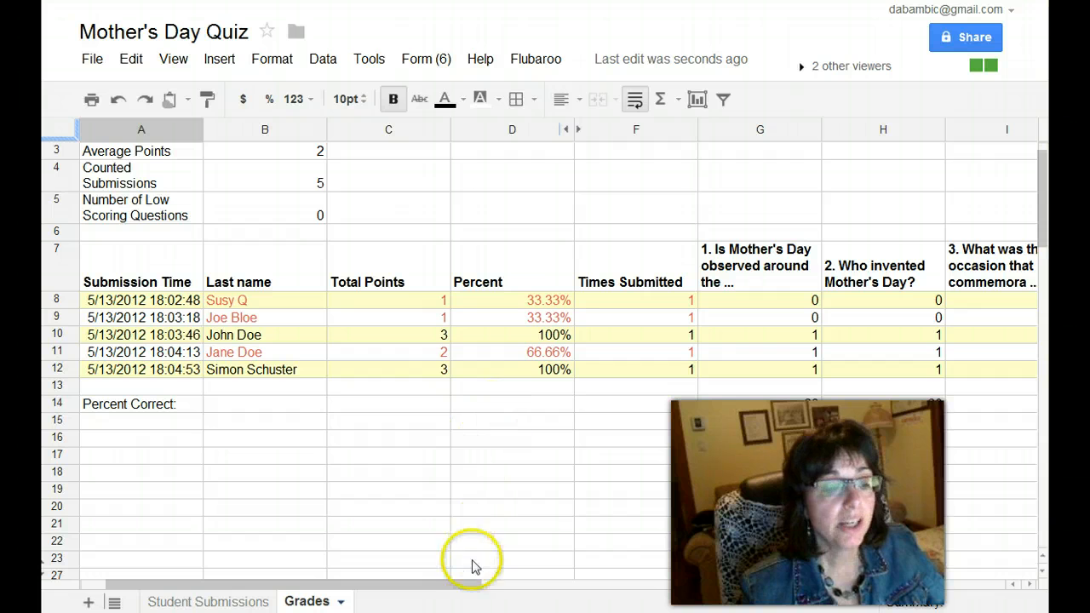
pyautogui.click(492, 576)
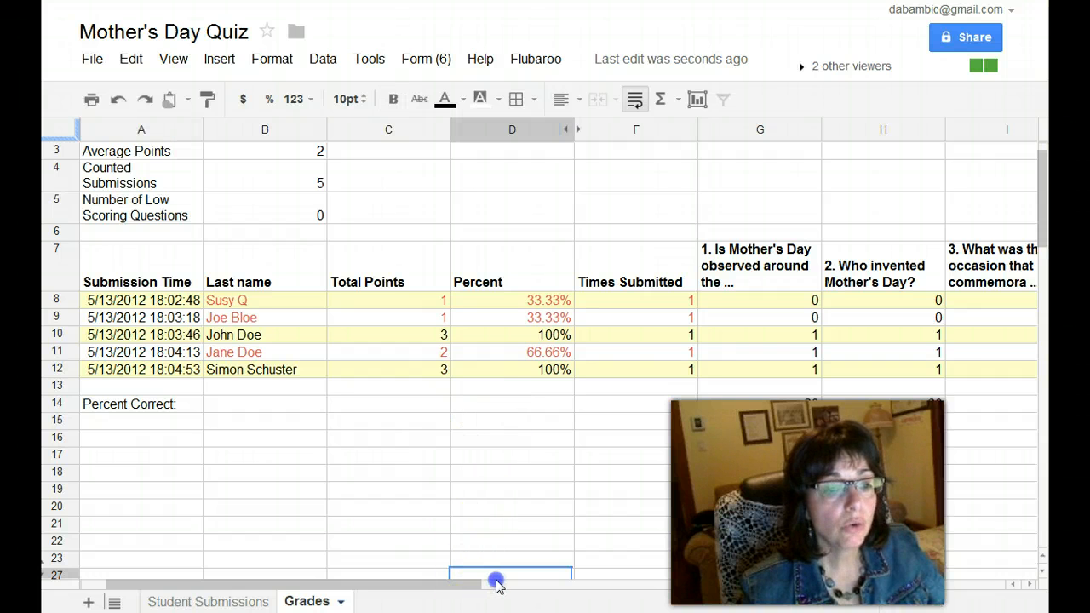
pyautogui.moveTo(496, 582); pyautogui.dragTo(486, 317)
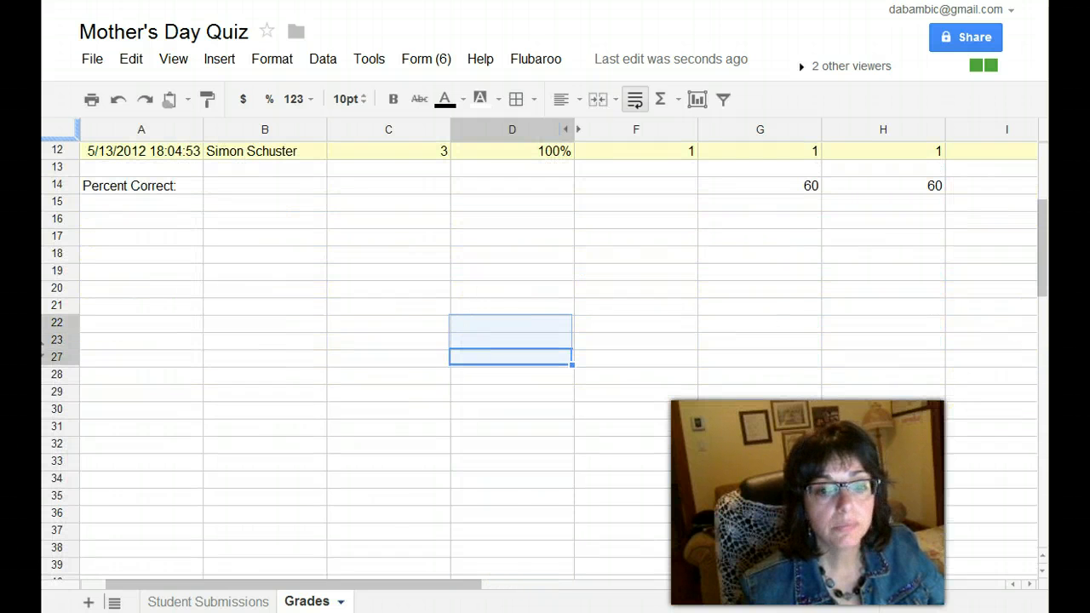
pyautogui.moveTo(1047, 288); pyautogui.dragTo(1042, 215)
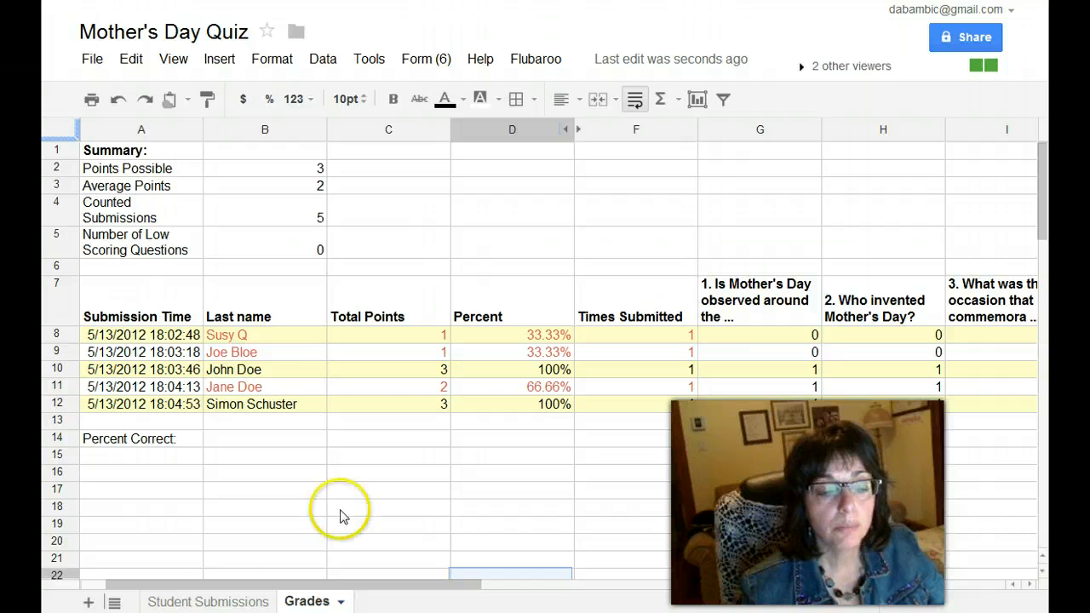
pyautogui.moveTo(389, 584); pyautogui.dragTo(460, 584)
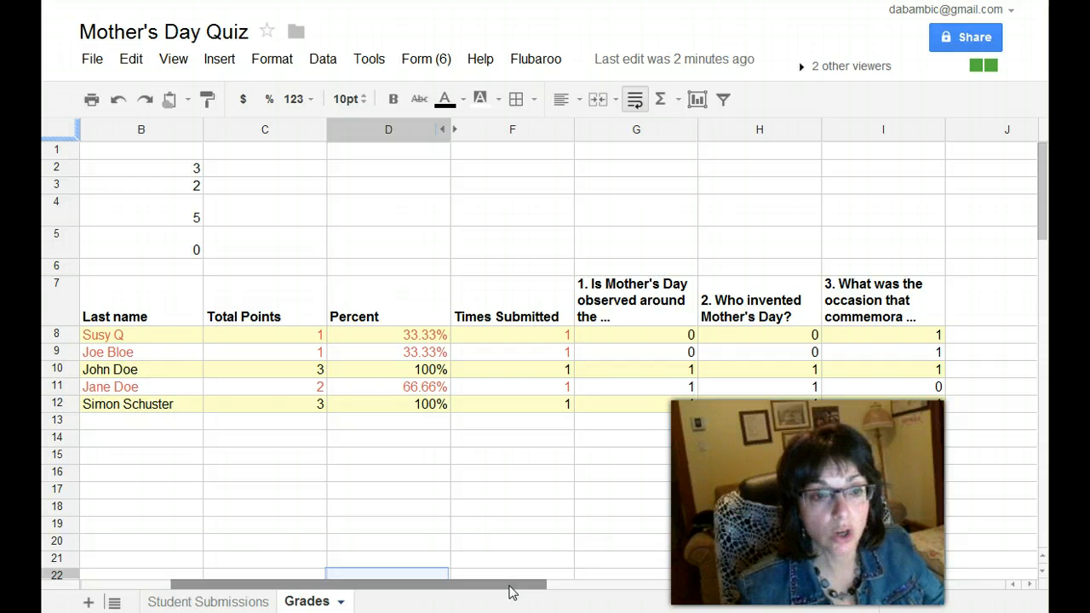
pyautogui.moveTo(512, 592); pyautogui.dragTo(341, 596)
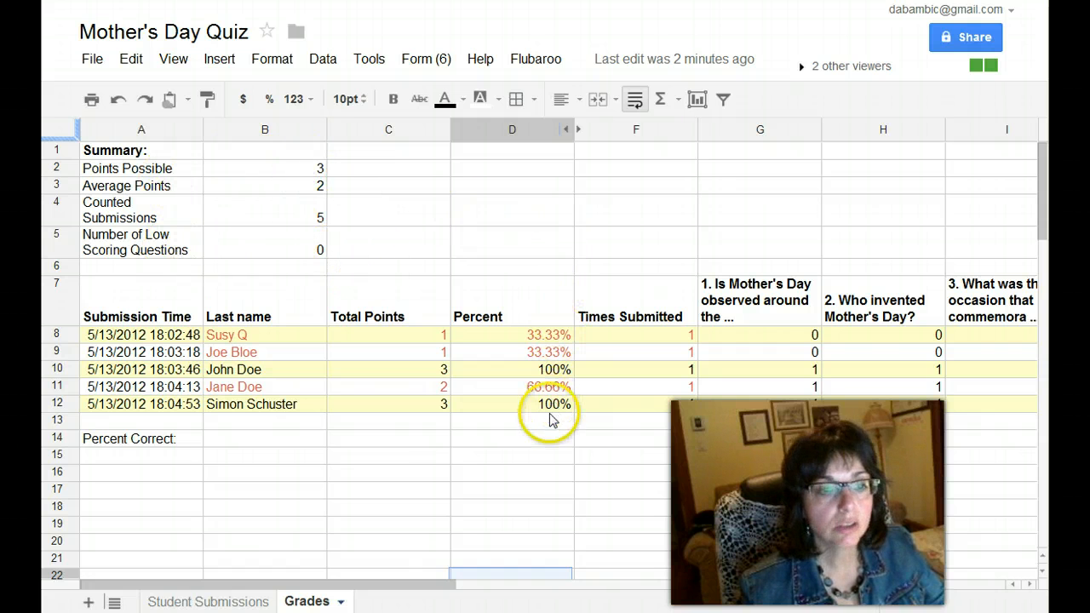
pyautogui.scroll(-1, 585, 511)
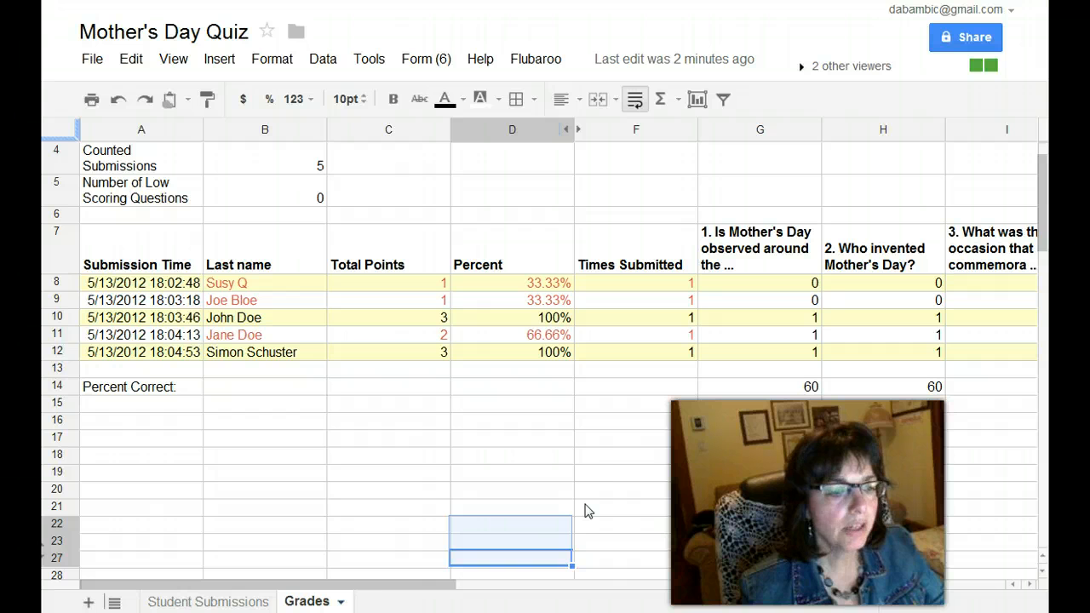
# View the Student Submissions sheet and return to the summary in the Grades sheet.
pyautogui.click(223, 603)
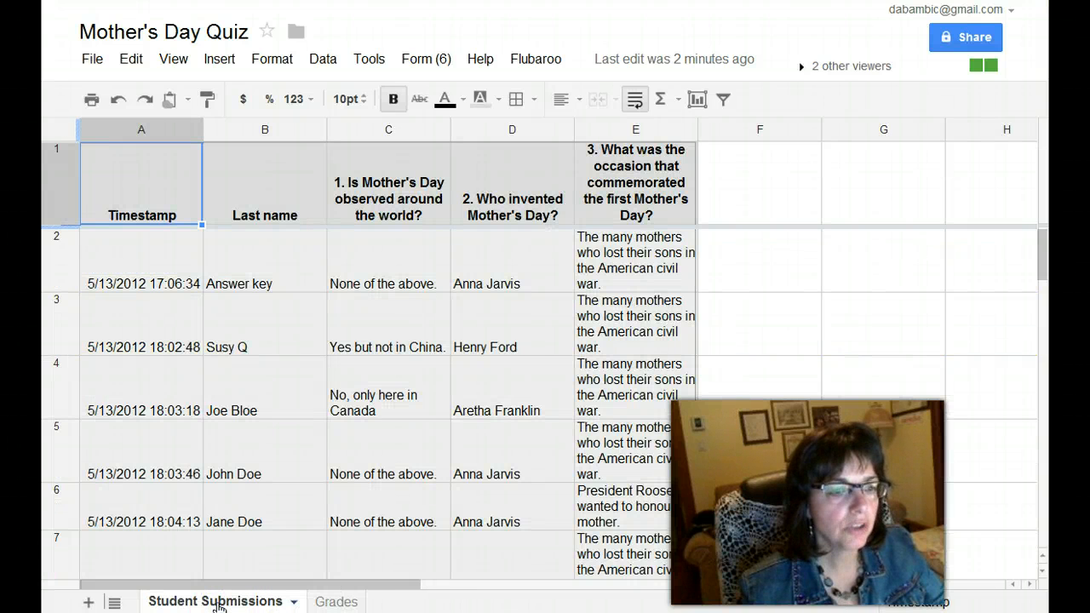
pyautogui.click(335, 602)
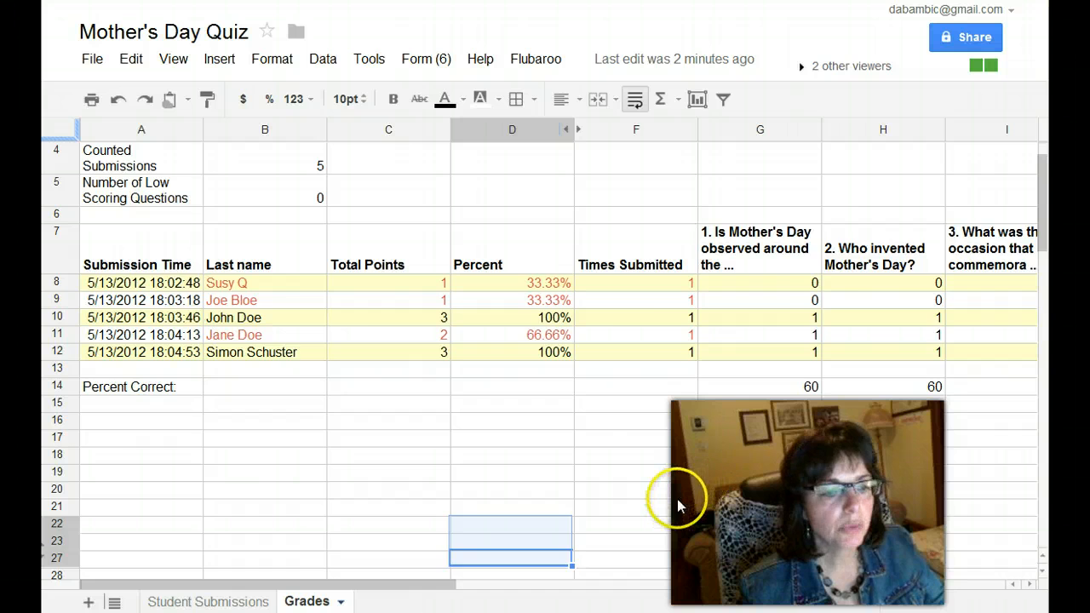
pyautogui.scroll(1, 677, 499)
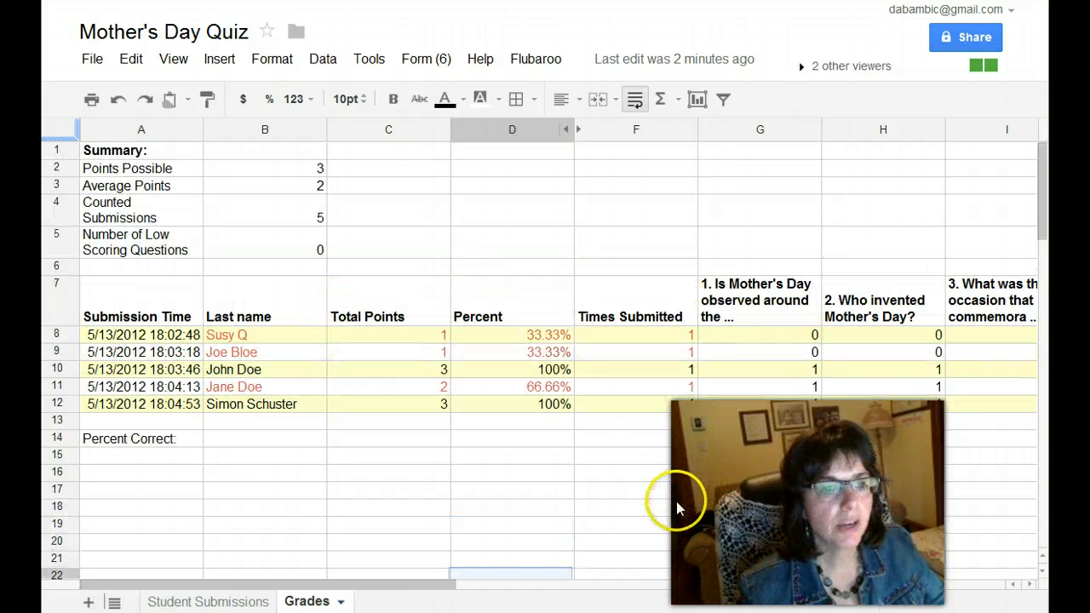
# Open Flubaroo's list of commands for emailing grades and viewing the report.
pyautogui.click(535, 61)
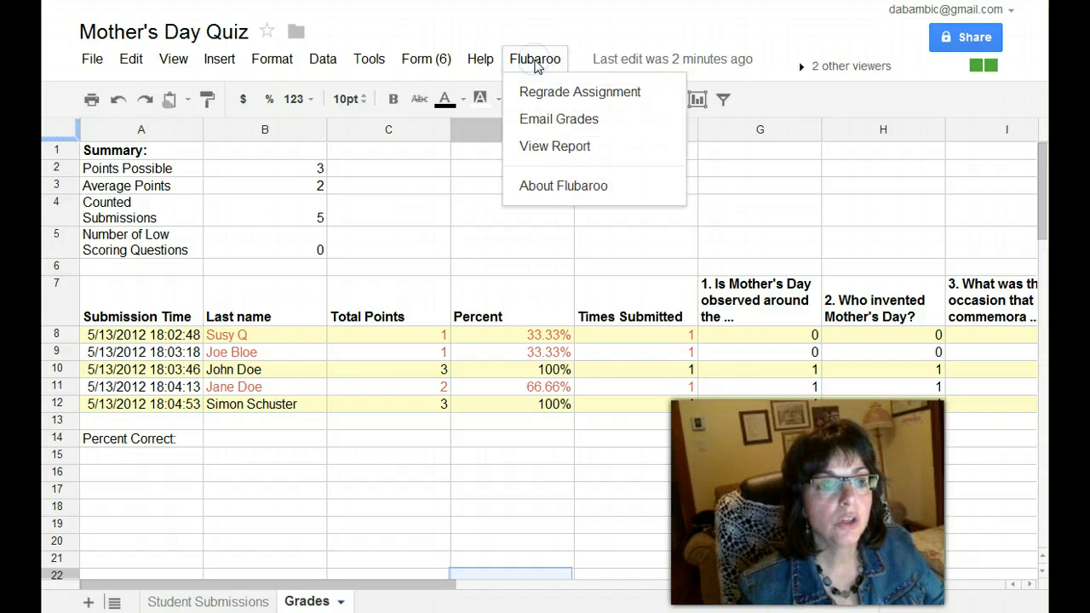
pyautogui.click(559, 124)
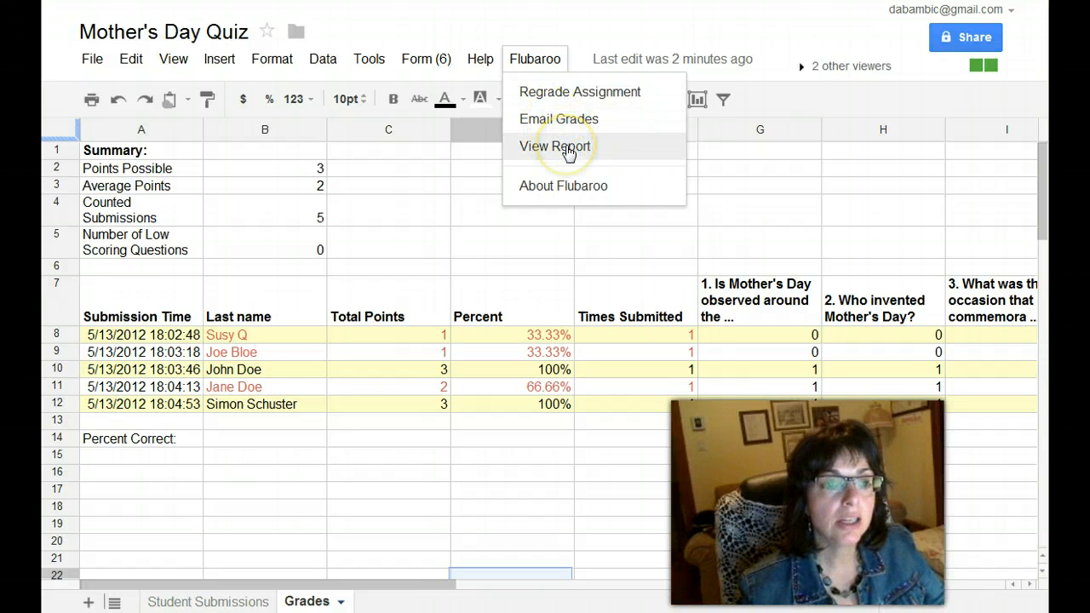